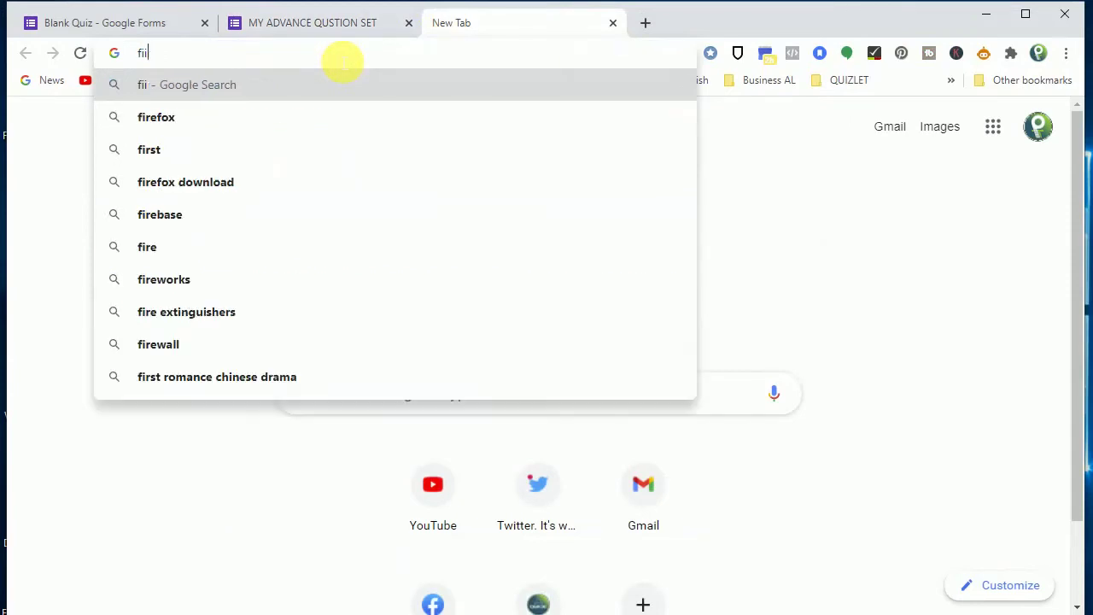
# Open Google Forms in the new tab and create a form from the Blank Quiz template
pyautogui.write('orm')
pyautogui.press('Return')
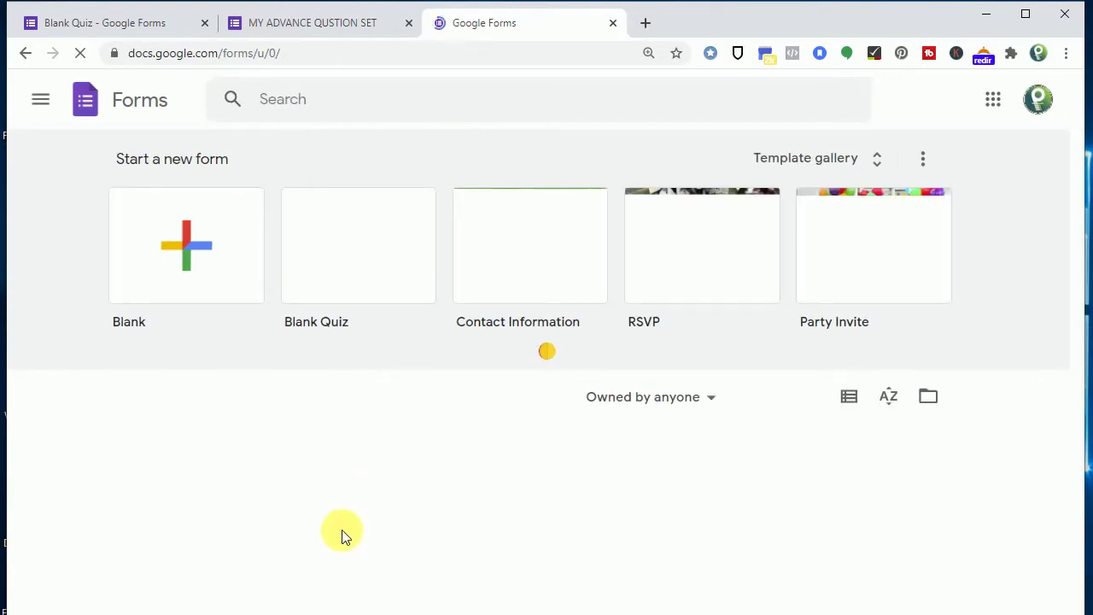
pyautogui.click(352, 253)
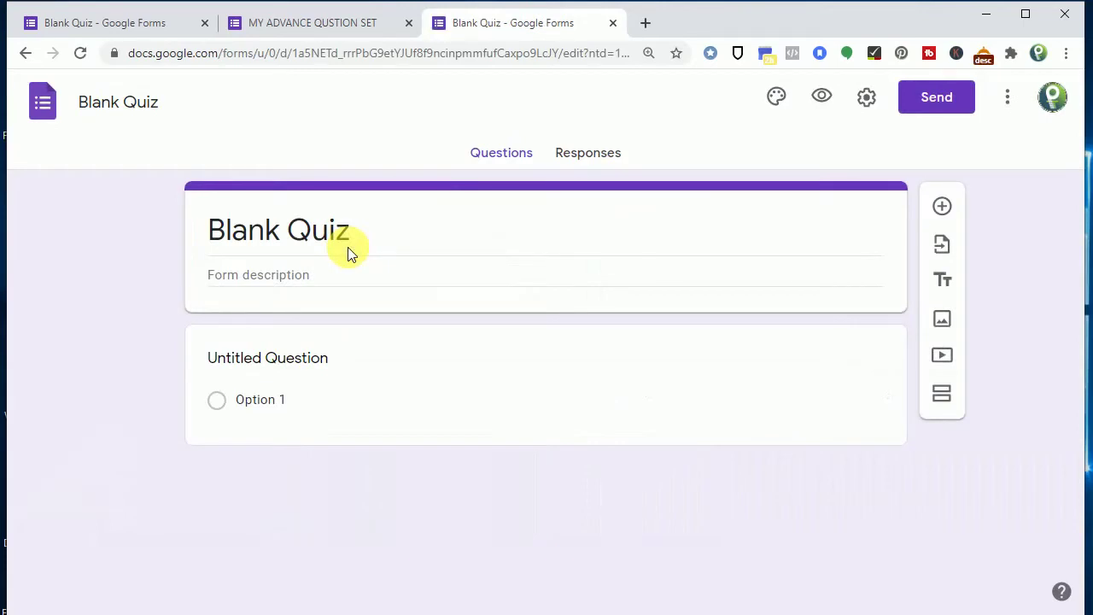
# Replace the form's title with "ADVANCE QUIZ SET"
pyautogui.click(342, 231)
pyautogui.moveTo(407, 236); pyautogui.dragTo(96, 220)
pyautogui.tripleClick(398, 234)
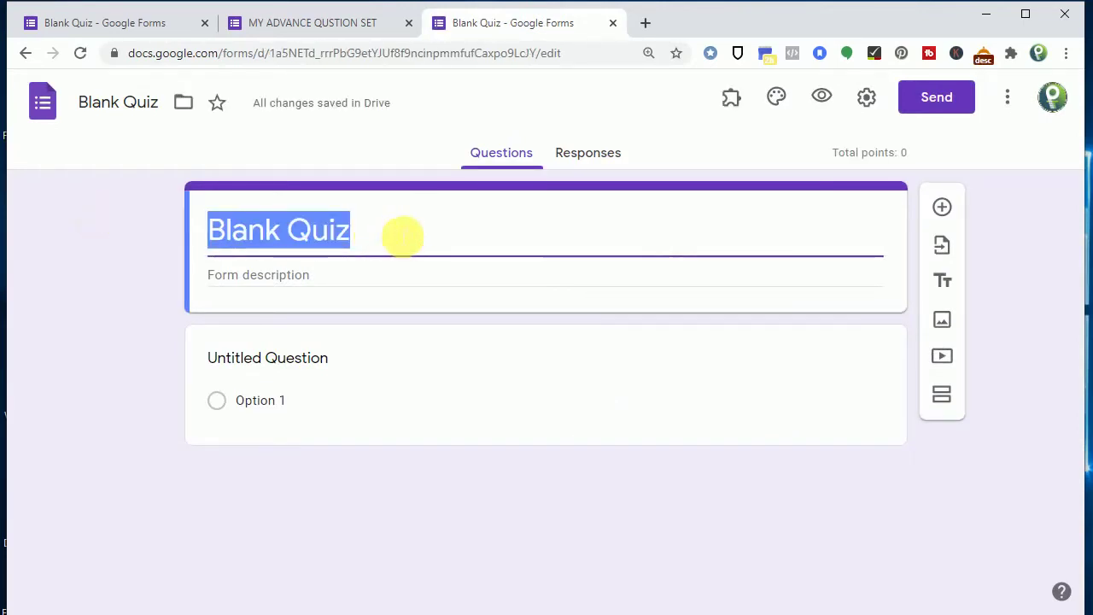
pyautogui.write('a')
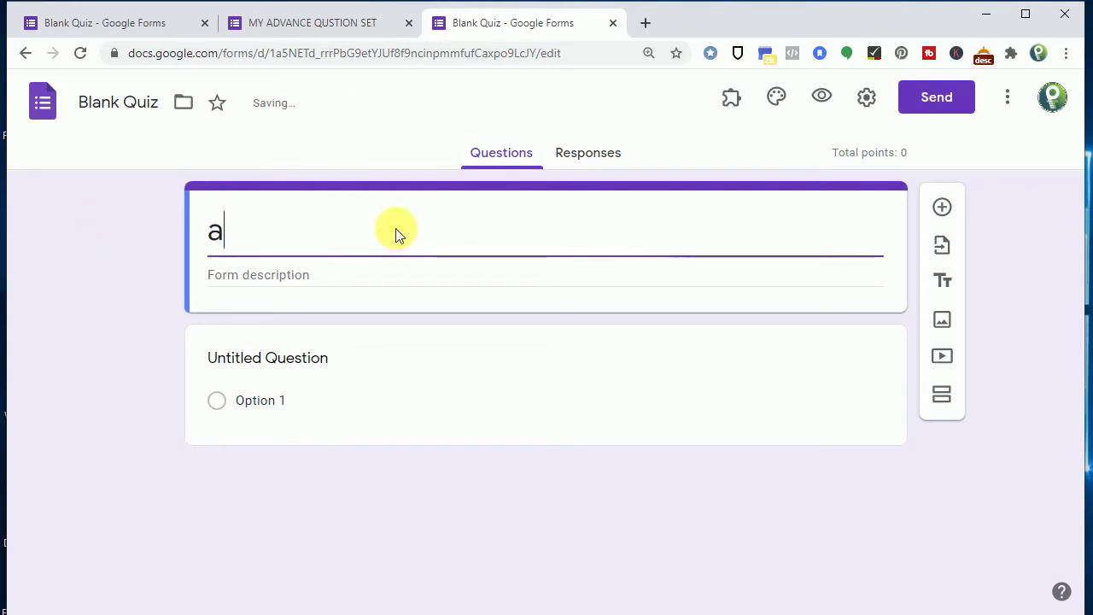
pyautogui.press('BackSpace')
pyautogui.write('ADVANCE ')
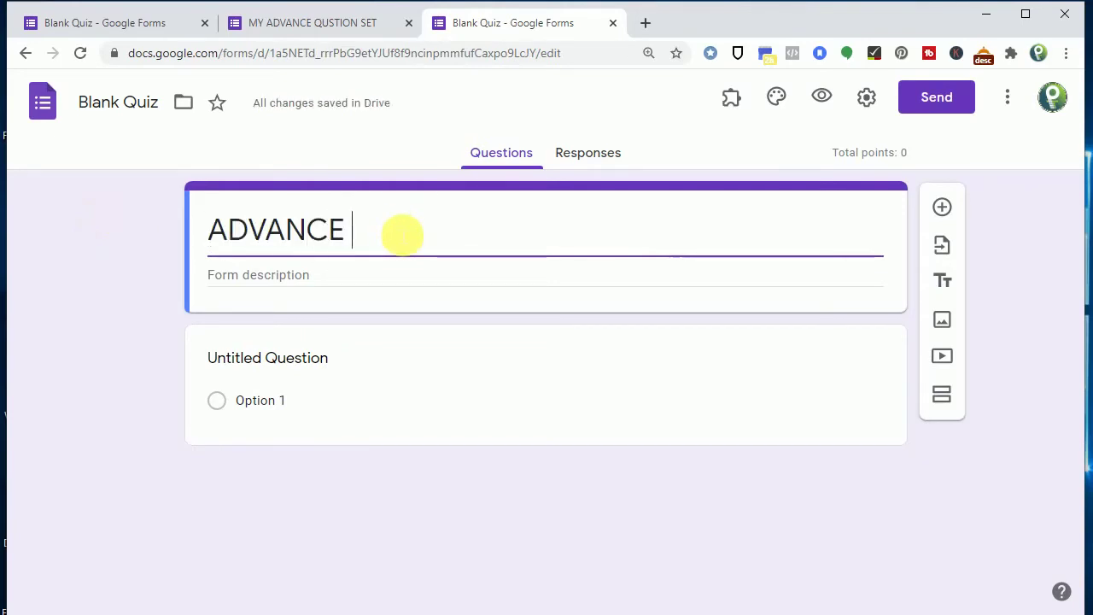
pyautogui.write('QUIZ SET')
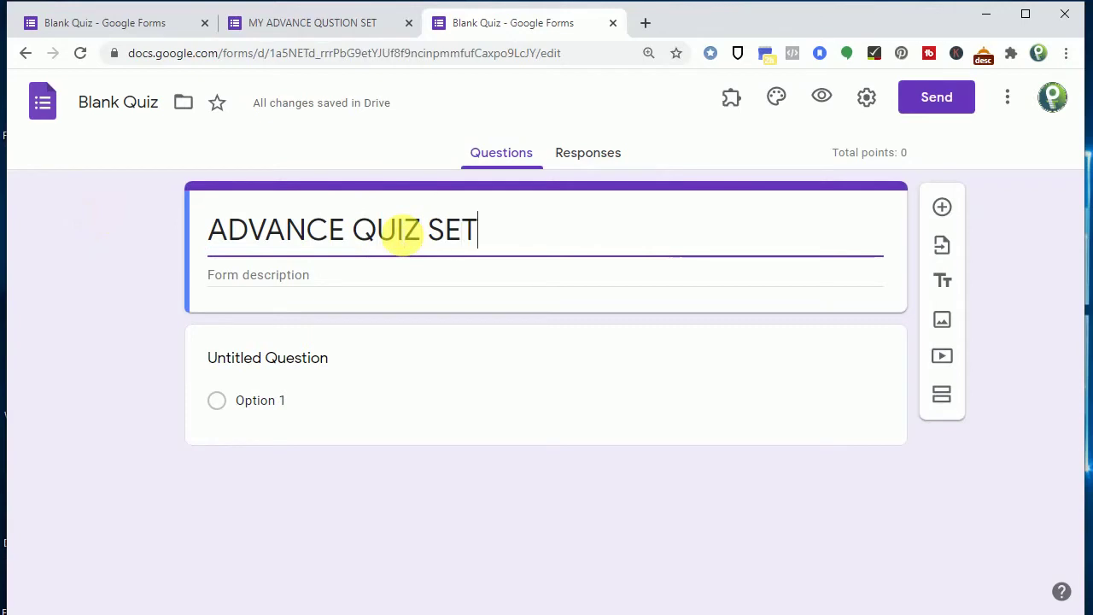
# Enter "DESCRIPTION GOES" as the form description under the title
pyautogui.click(292, 282)
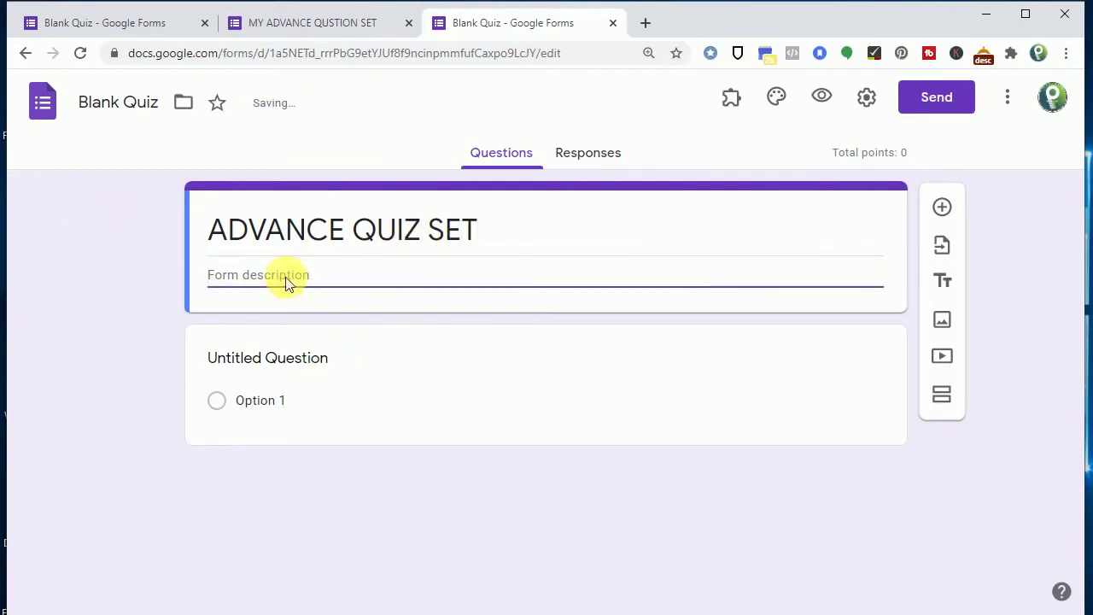
pyautogui.write('DESCTI')
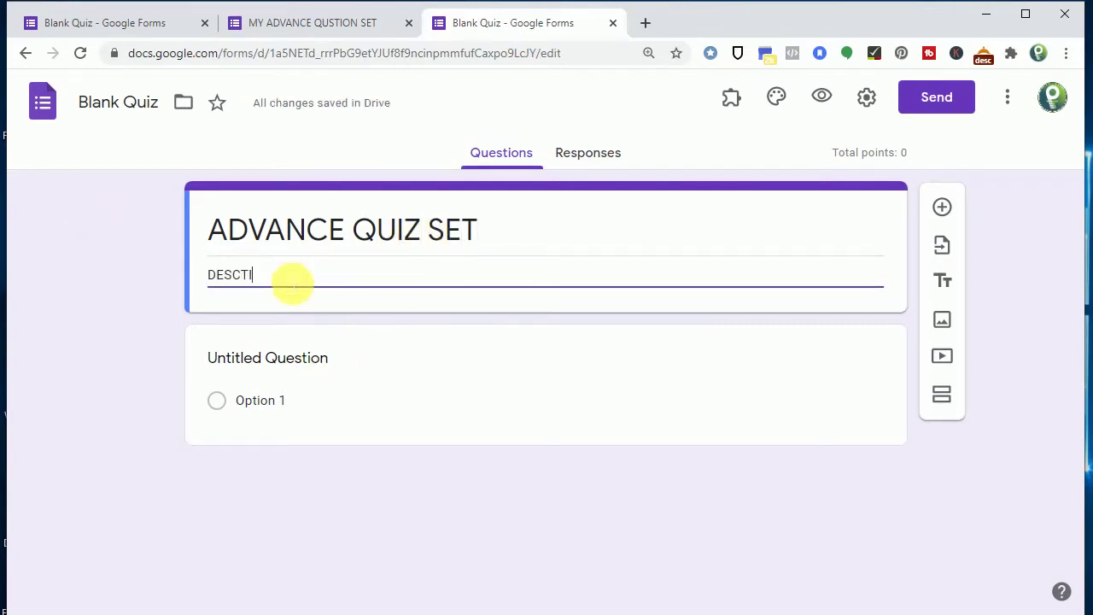
pyautogui.press('BackSpace')
pyautogui.write('R')
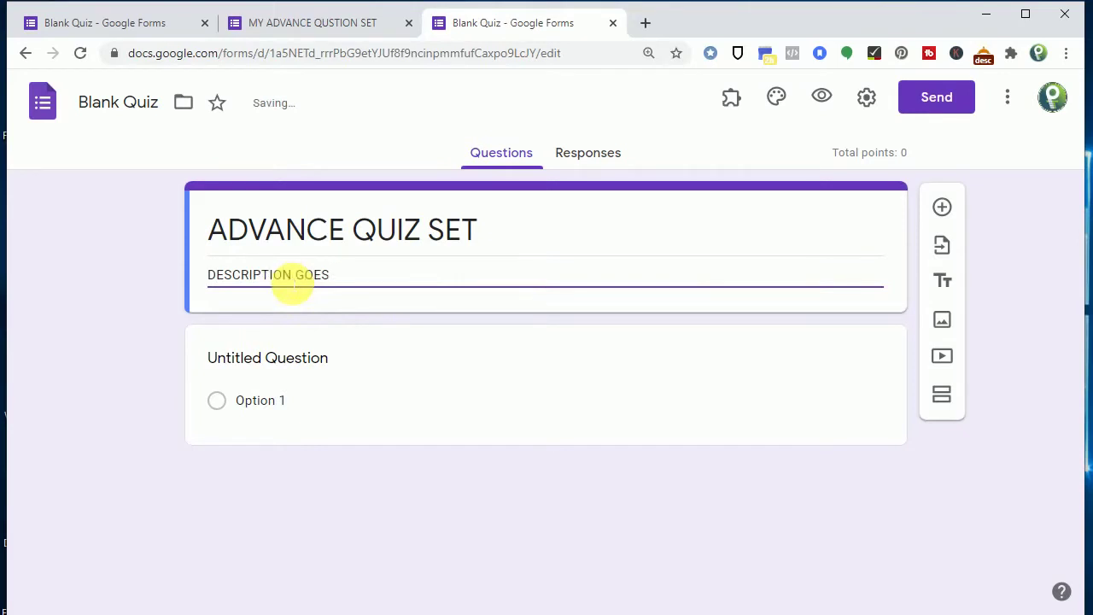
pyautogui.write('IPTION GOES')
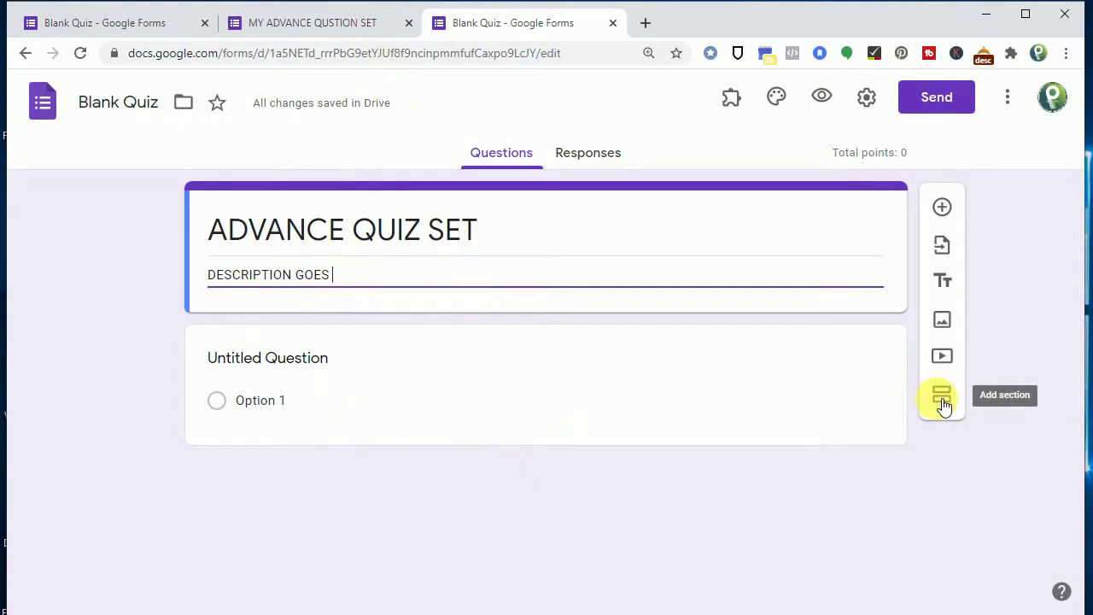
# Turn the untitled question into a required short-answer question titled "Name"
pyautogui.click(306, 365)
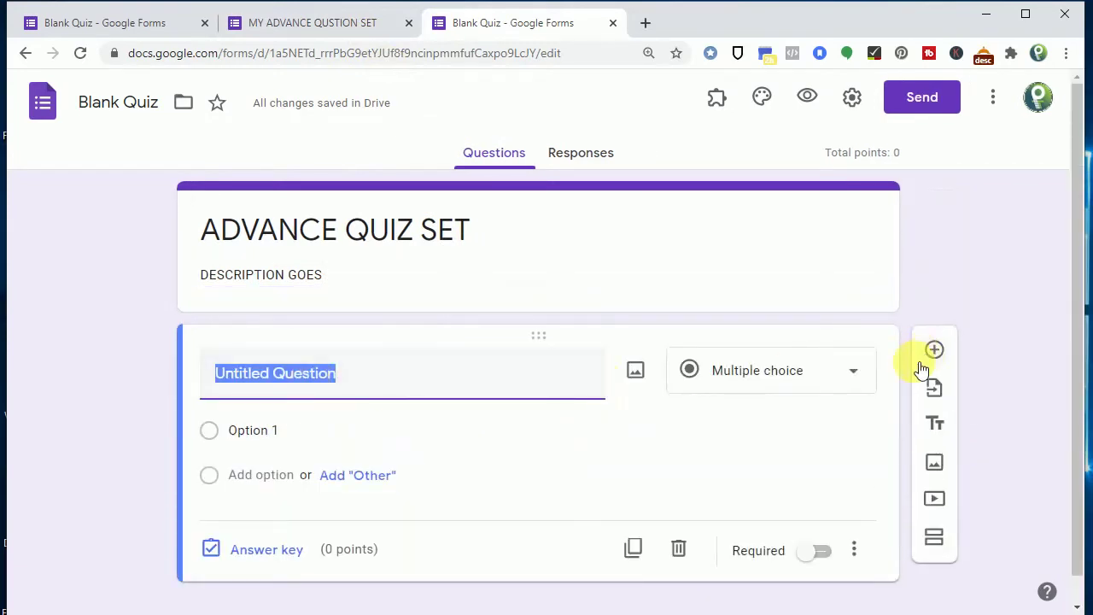
pyautogui.click(763, 380)
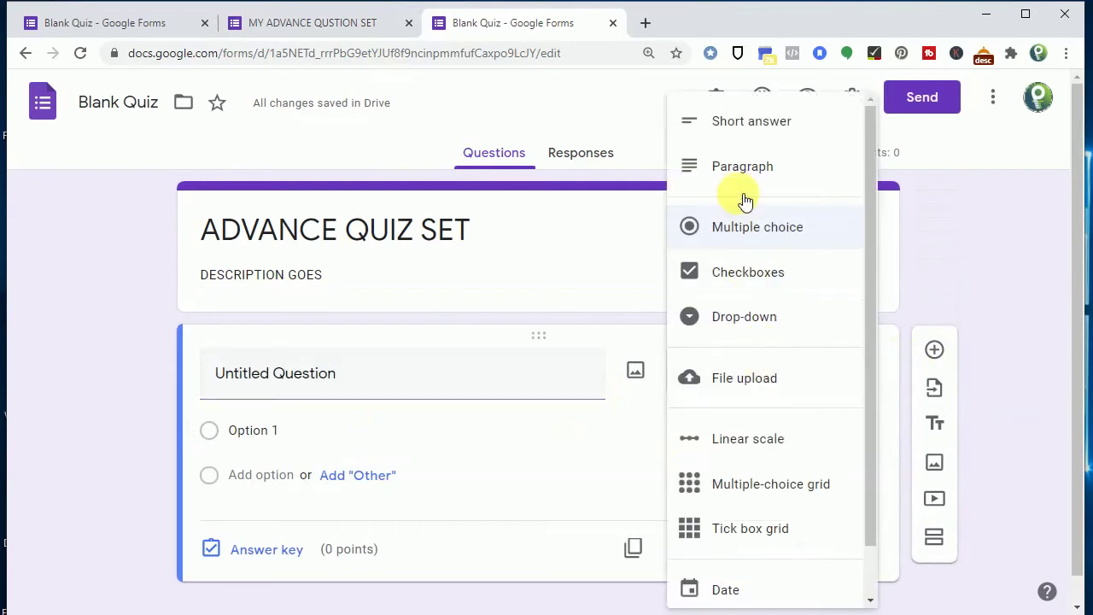
pyautogui.click(751, 135)
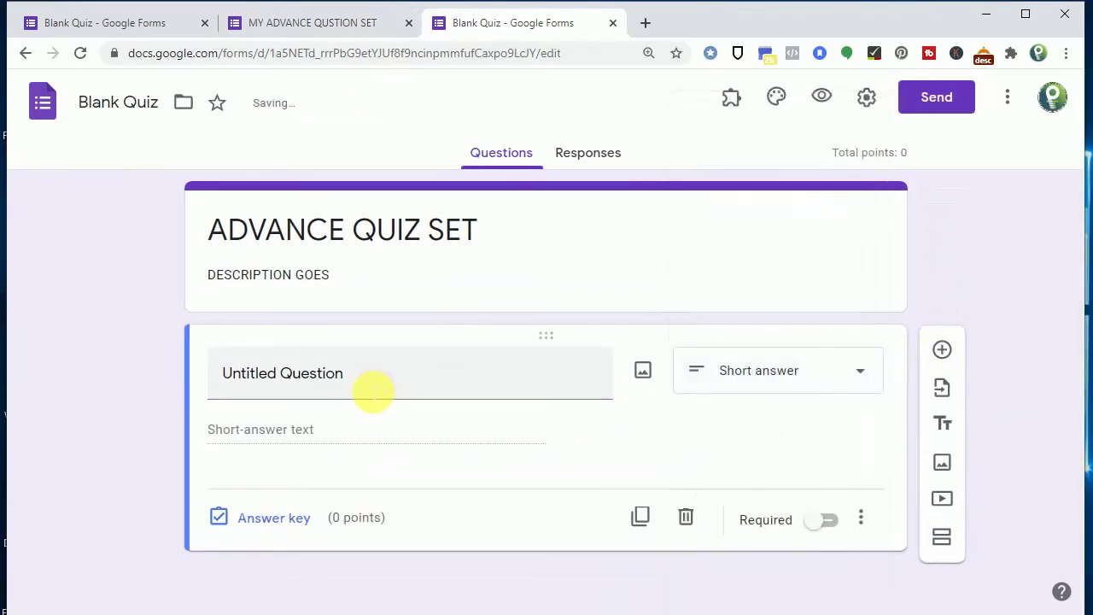
pyautogui.click(383, 390)
pyautogui.write('nA')
pyautogui.press('BackSpace')
pyautogui.press('BackSpace')
pyautogui.write('Name')
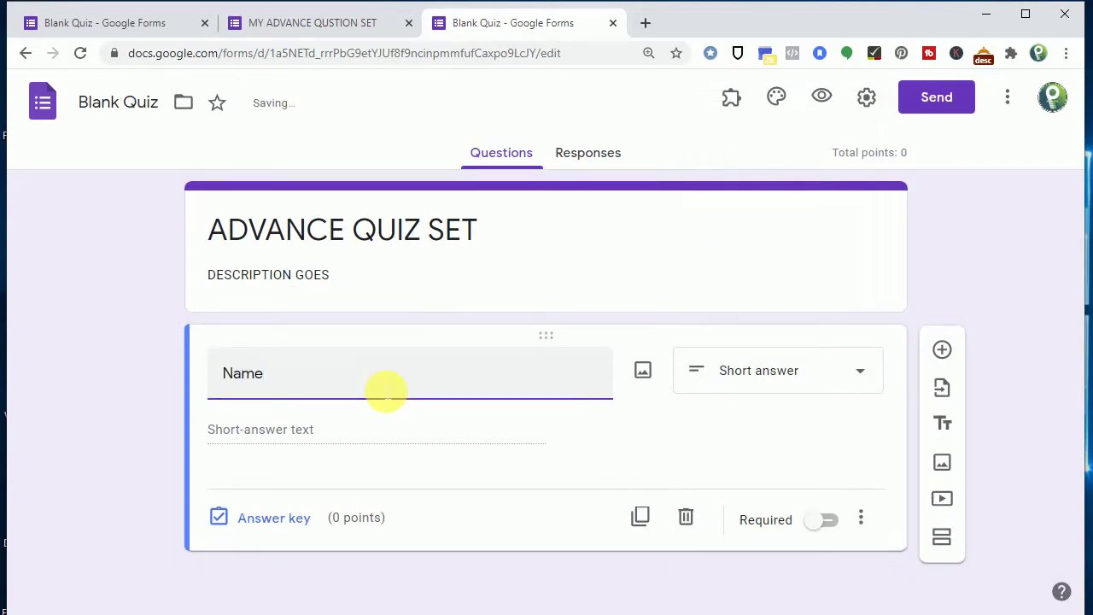
pyautogui.click(828, 531)
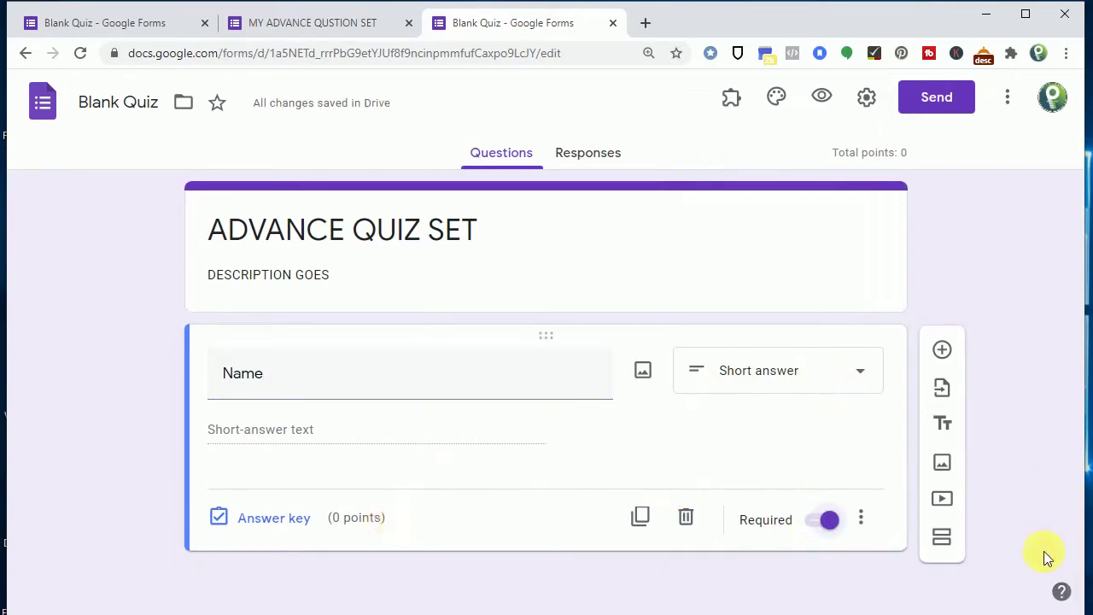
# Add a second section after the Name question and title it "Choose right sentences about Sri Lanka"
pyautogui.click(951, 551)
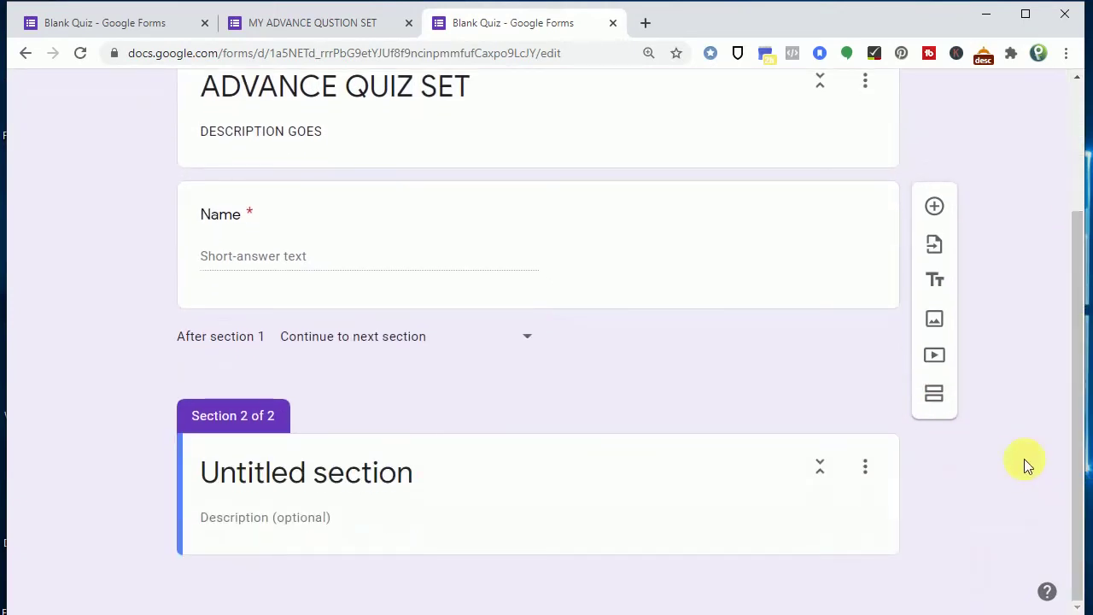
pyautogui.click(376, 478)
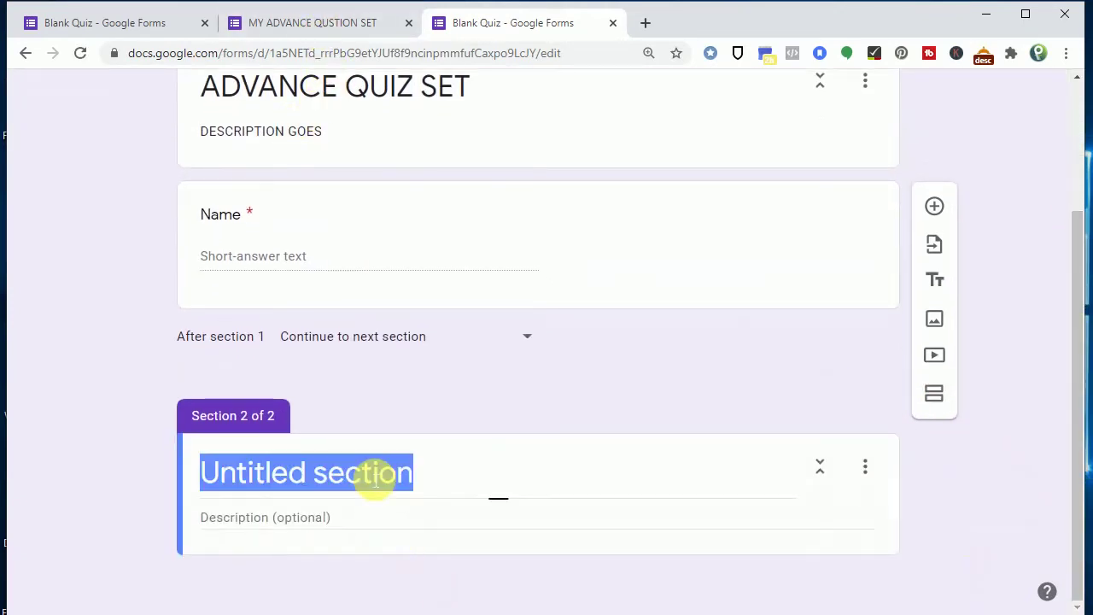
pyautogui.write('Choose right sentences about Sri Lanka')
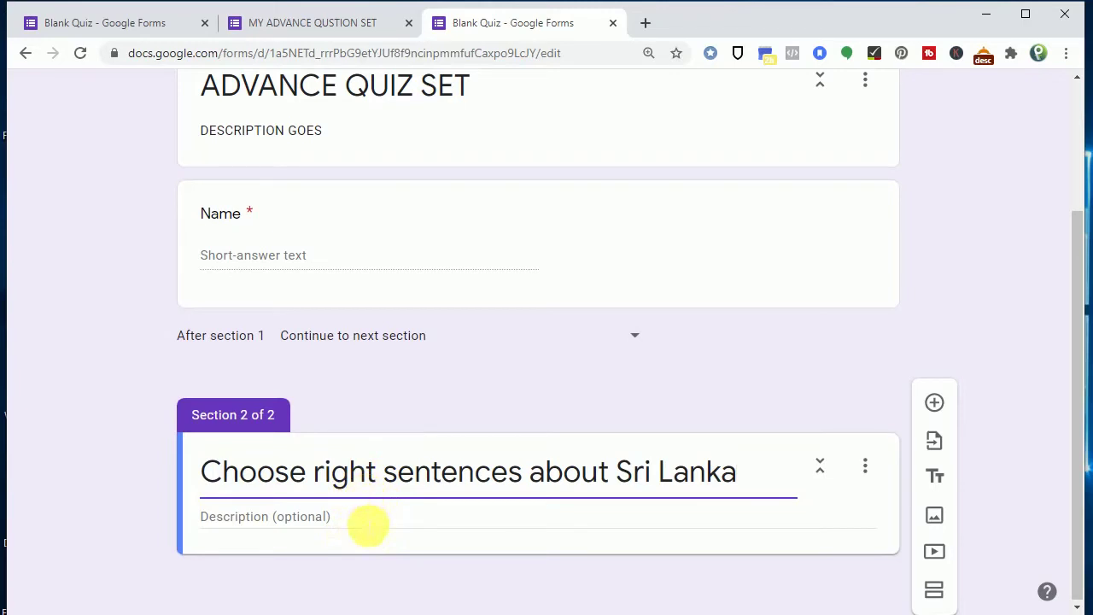
# List in the section description: a)Situated in Pacific Ocean b)It is an Island c)It's official language is Spanish d)Capital of Sri Lanka is Colombo e)Longest River is Mahaweli
pyautogui.click(316, 526)
pyautogui.write("a)Situated in Pacific Ocean b)It is an Island c)It's official language is Spanish d)Capital of Sri Lanka is Colombo e)Longest River is Mahaweli")
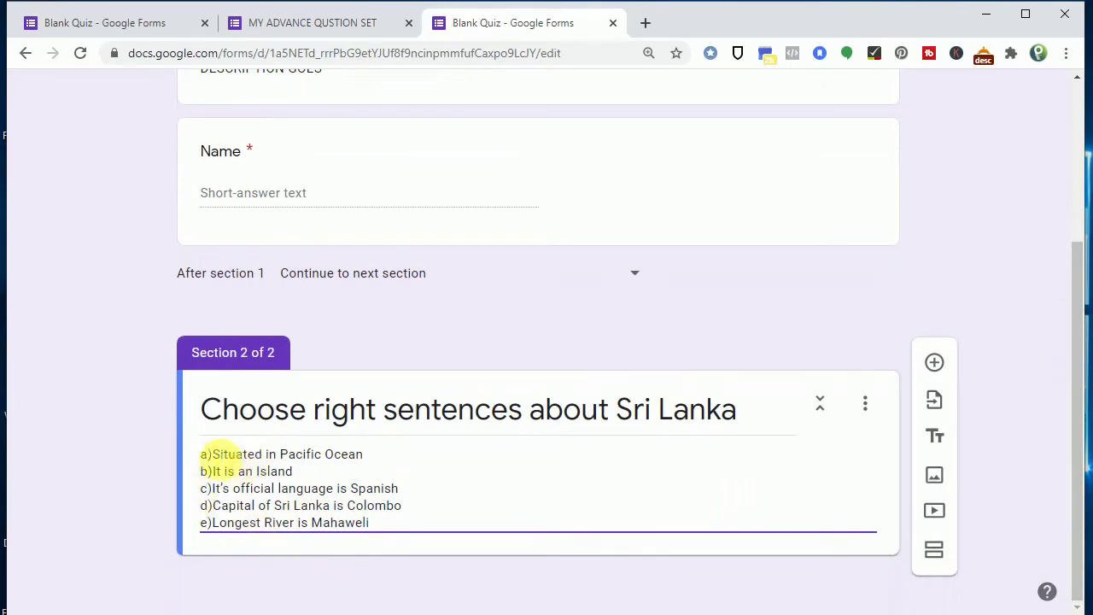
# Insert a space after the bracket of each lettered statement, a) to e), in the section description
pyautogui.click(214, 455)
pyautogui.click(214, 472)
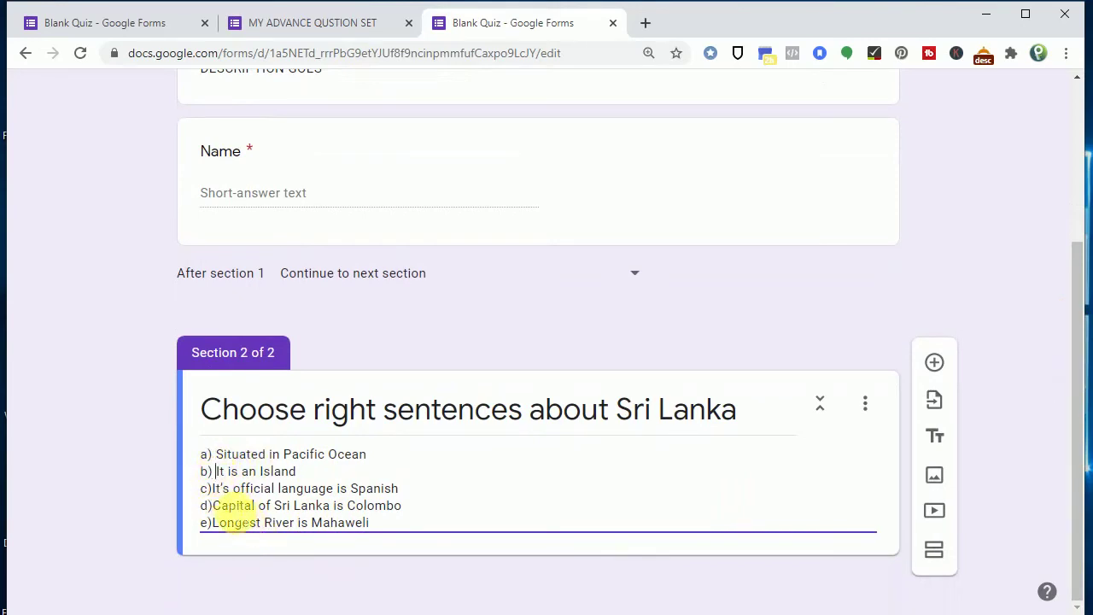
pyautogui.click(213, 488)
pyautogui.click(214, 505)
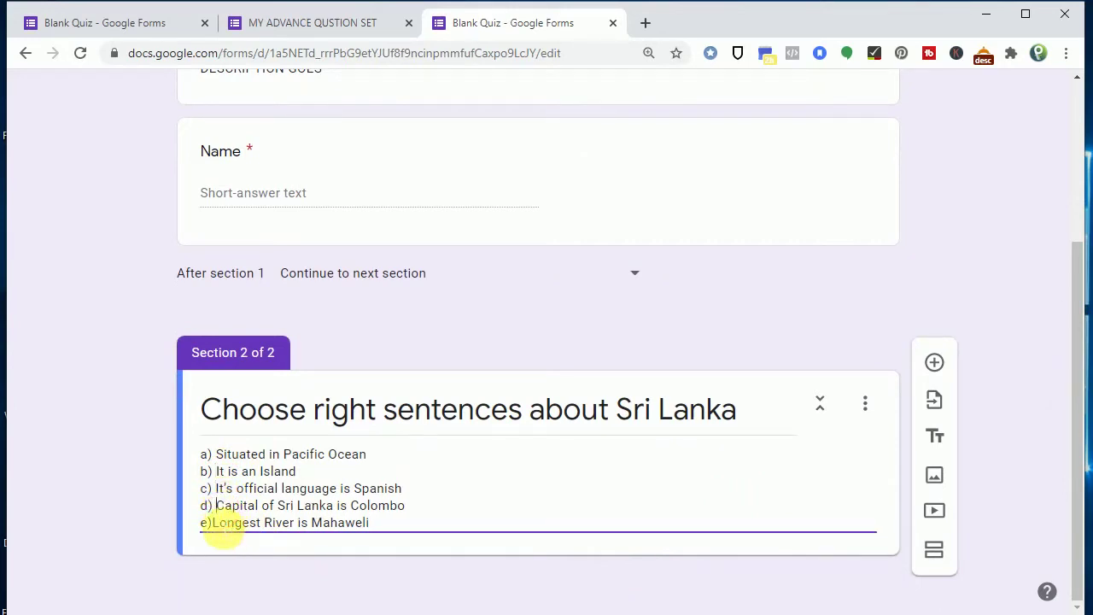
pyautogui.click(214, 524)
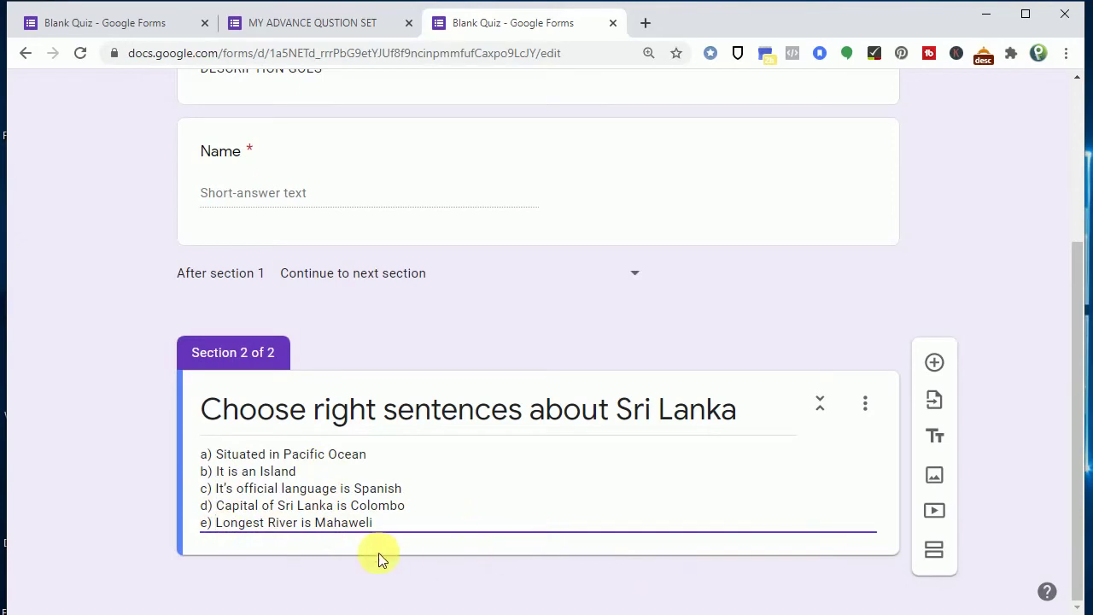
# Add a multiple-choice question to the second section with the text "Choose the right combination"
pyautogui.click(942, 367)
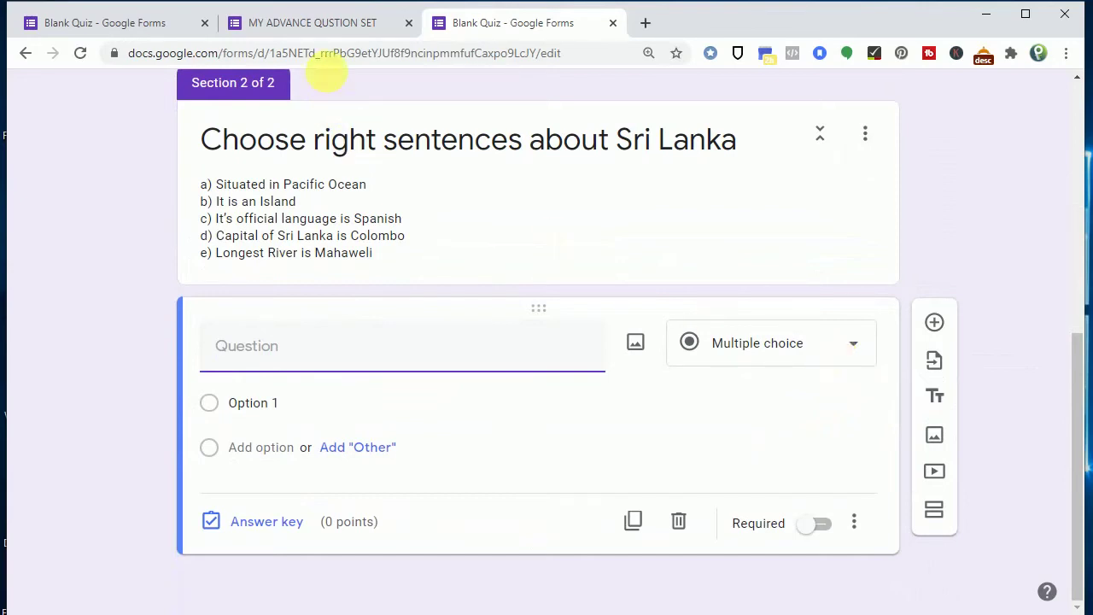
pyautogui.write('Choose the right')
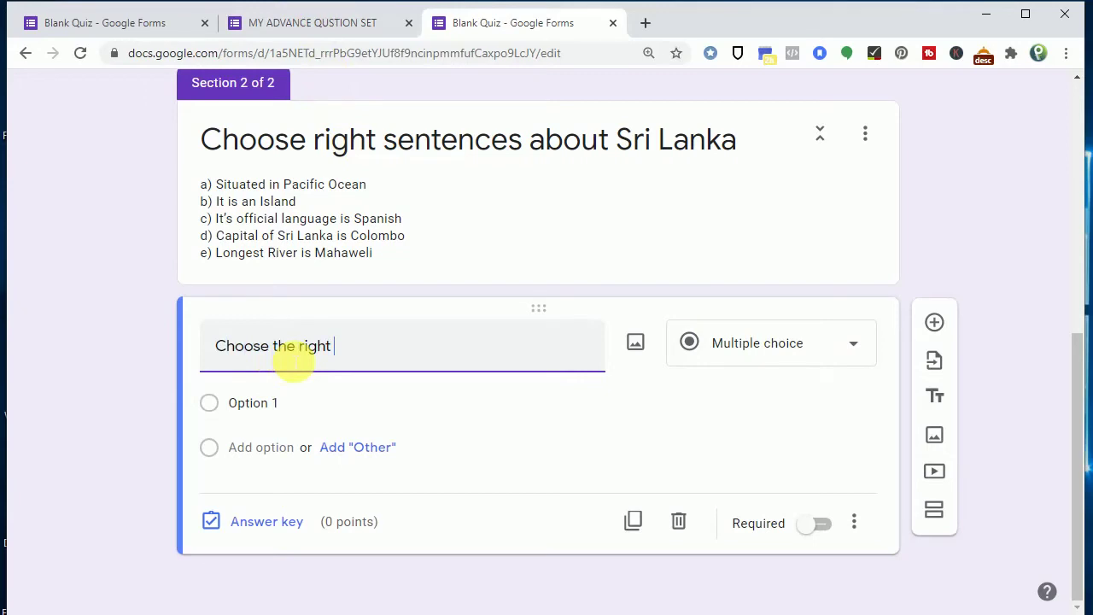
pyautogui.write(' combination')
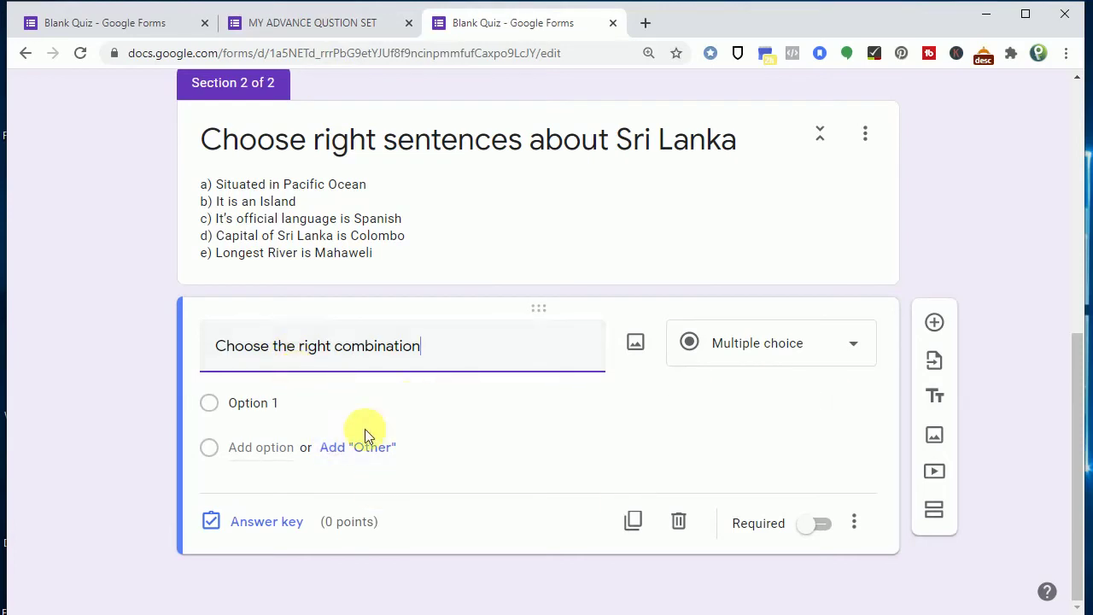
# Enter the first three answer options of the combination question as "A and B", "B and D" and "A, B and C"
pyautogui.click(254, 403)
pyautogui.write('A')
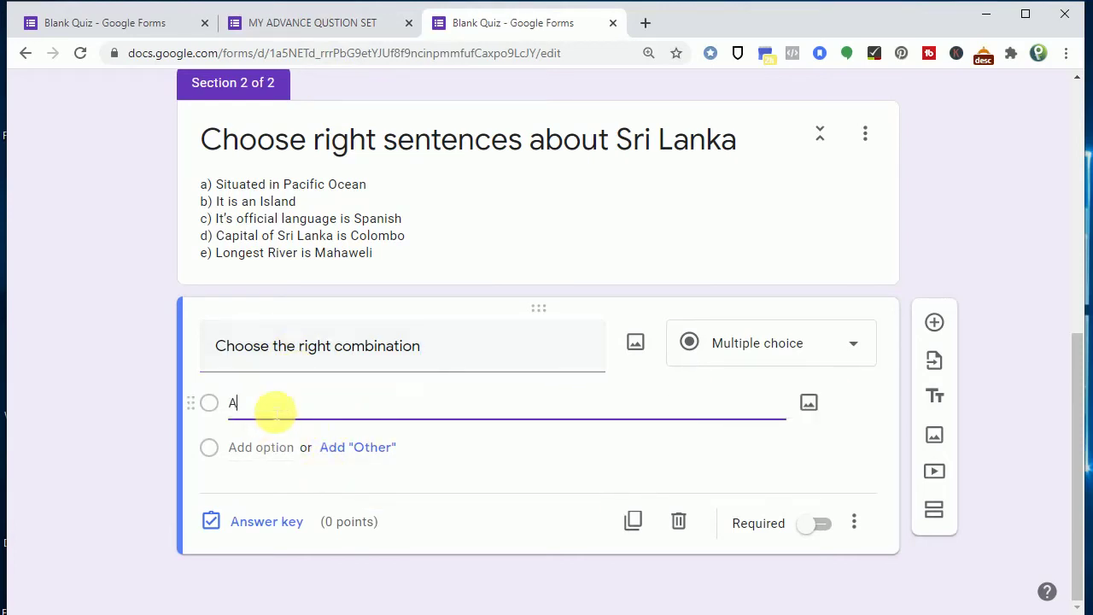
pyautogui.write(' and B')
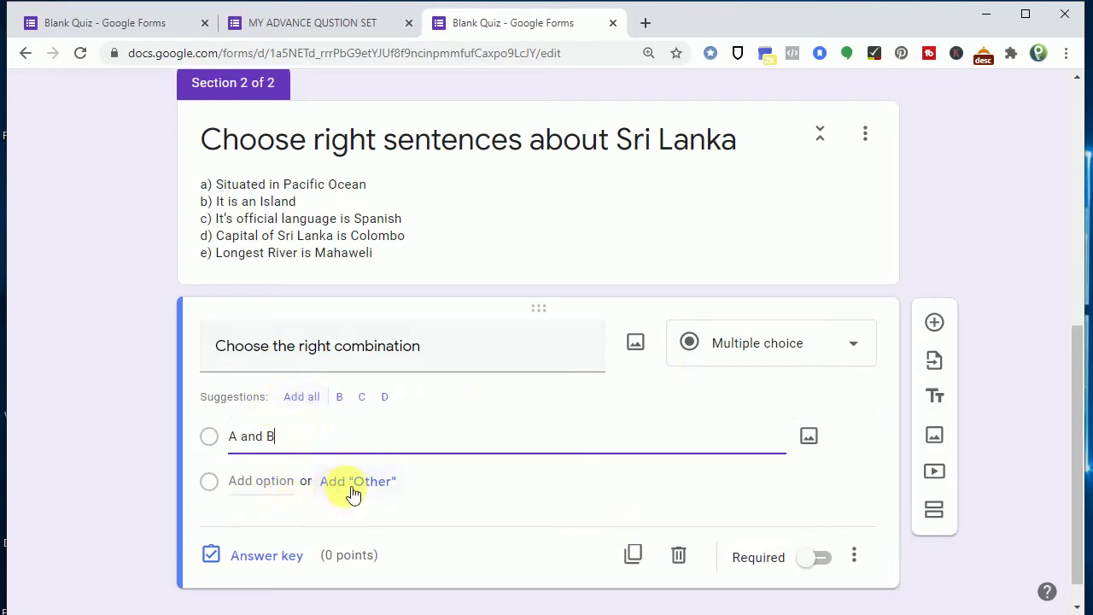
pyautogui.click(257, 480)
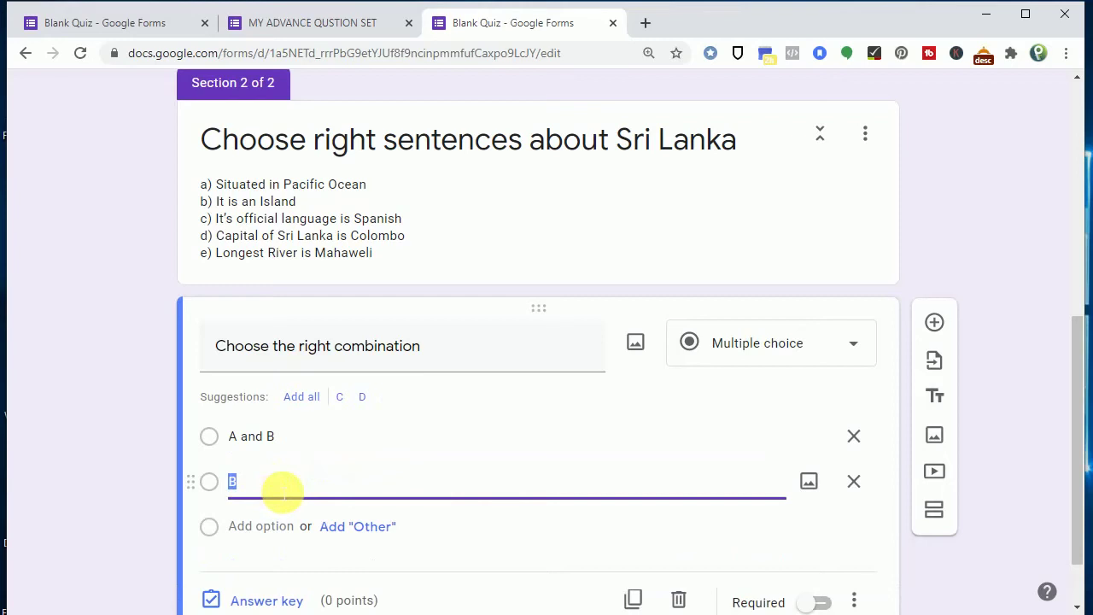
pyautogui.press('BackSpace')
pyautogui.press('BackSpace')
pyautogui.press('BackSpace')
pyautogui.write('and D')
pyautogui.click(275, 526)
pyautogui.write('A')
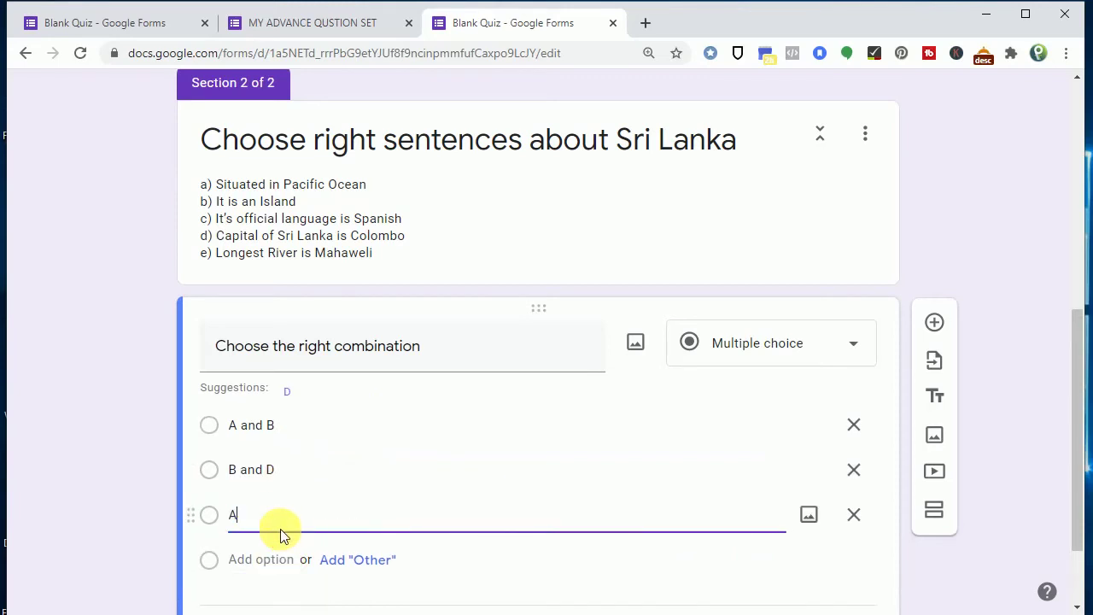
pyautogui.write(' , B and C')
# Add the answer options "A, D and C" and "ALL ARE CORRECT", and change the second option to "B and E"
pyautogui.click(256, 560)
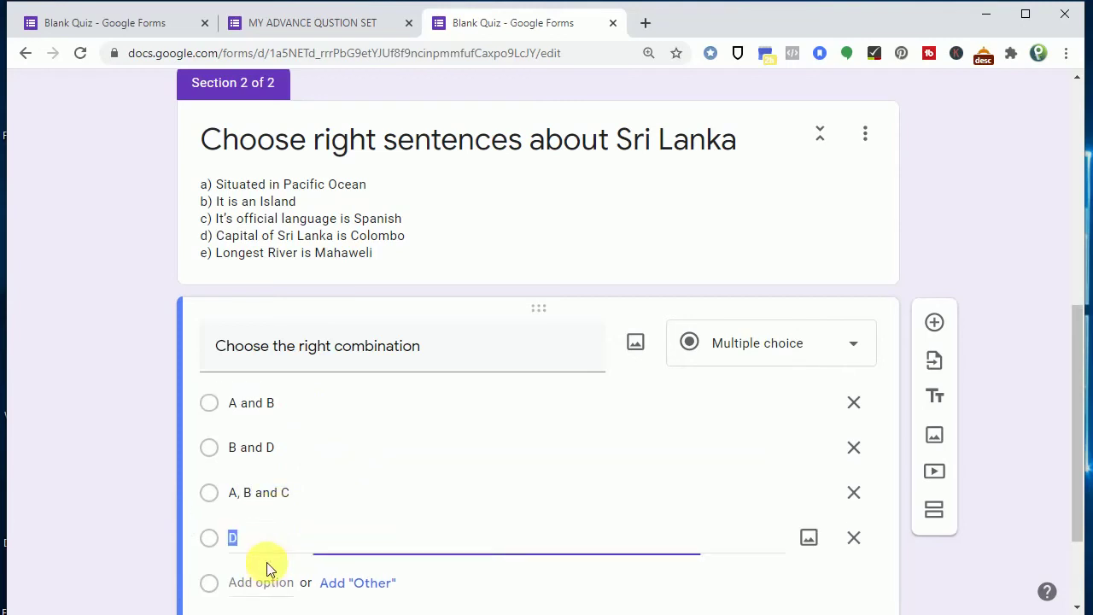
pyautogui.write('A ')
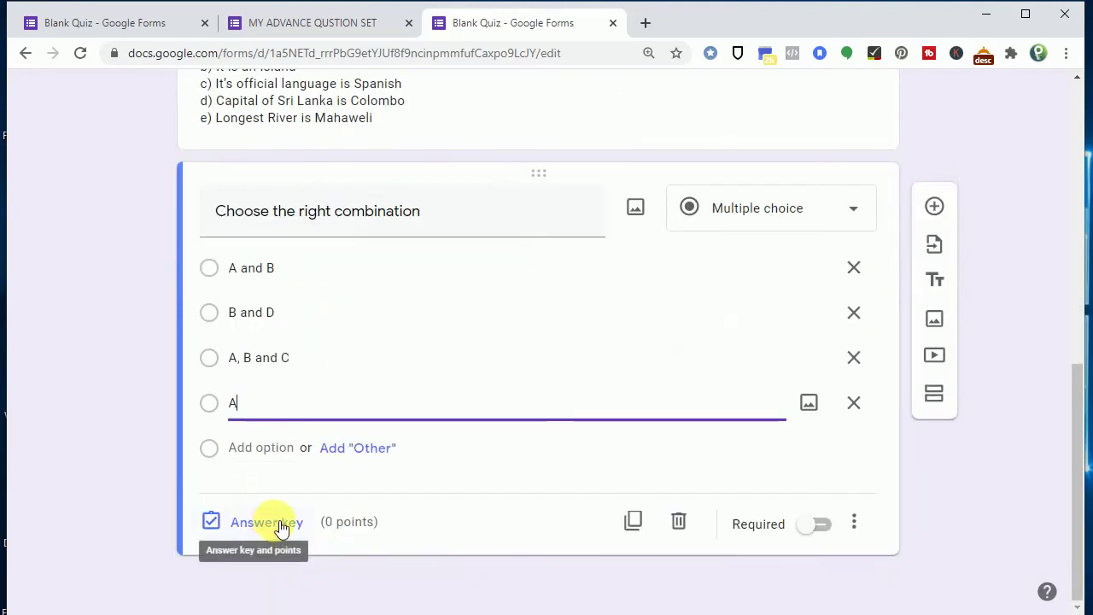
pyautogui.write(' C')
pyautogui.press('BackSpace')
pyautogui.write('D, A')
pyautogui.press('BackSpace')
pyautogui.write('an')
pyautogui.press('BackSpace')
pyautogui.press('BackSpace')
pyautogui.write('C')
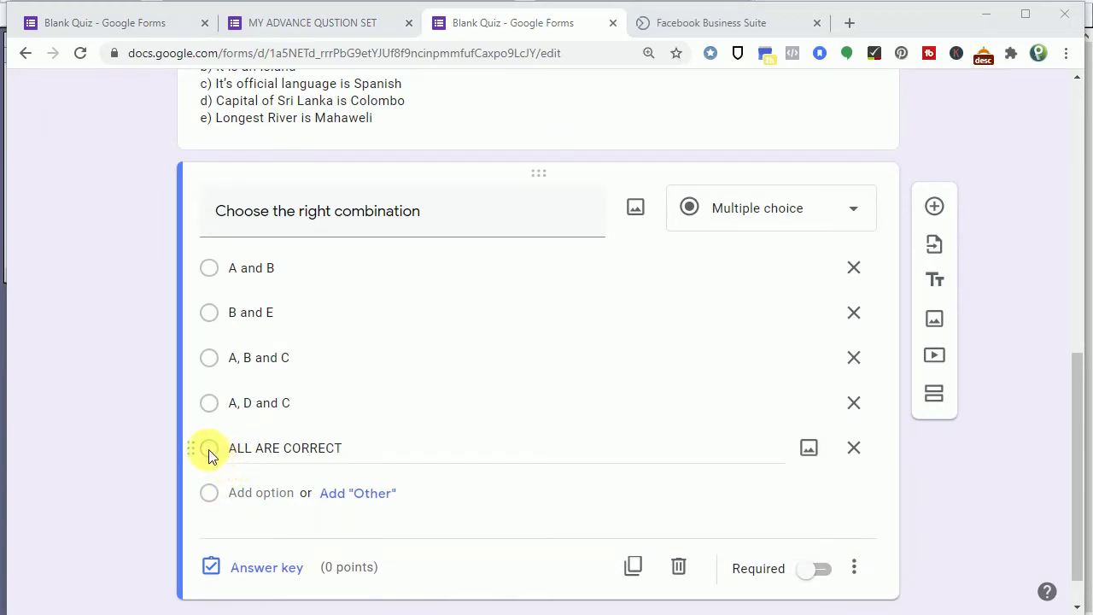
# Make the combination question required and set its answer key to "B and E" worth 2 points
pyautogui.click(819, 569)
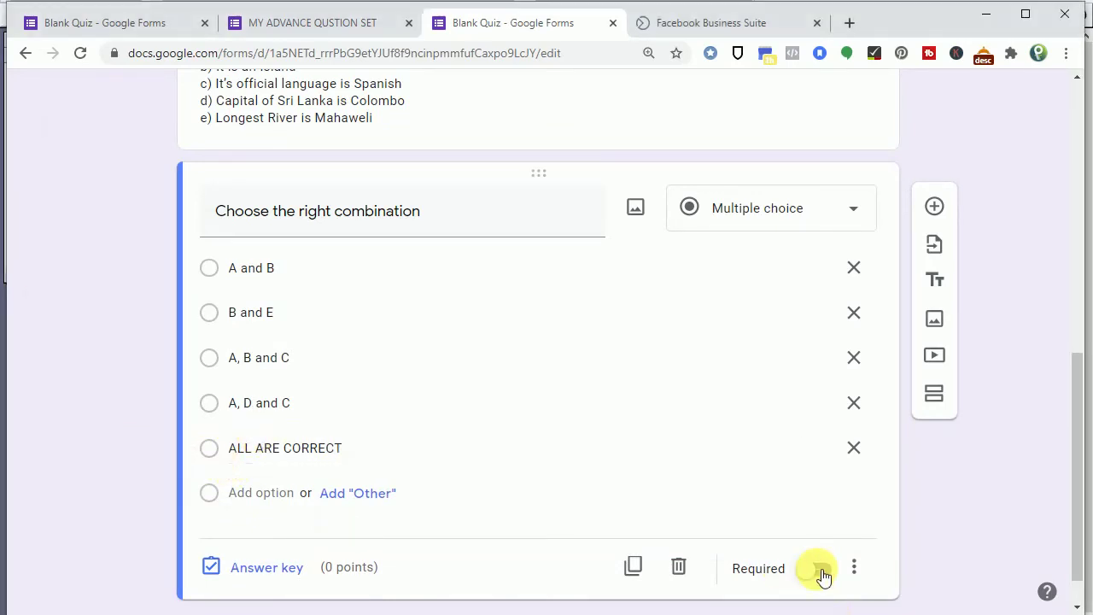
pyautogui.click(258, 567)
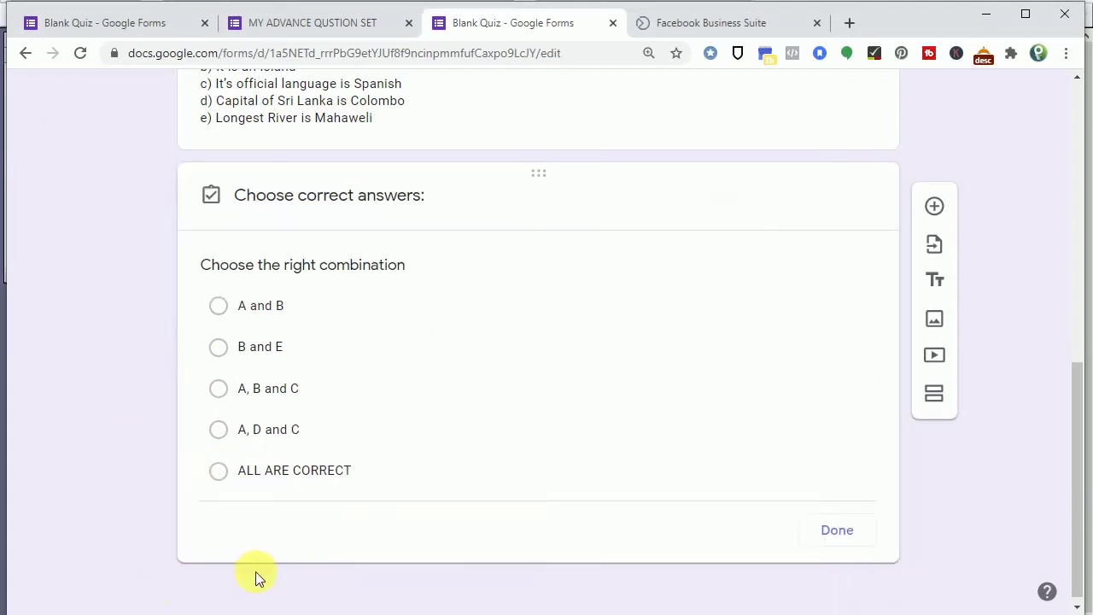
pyautogui.click(224, 355)
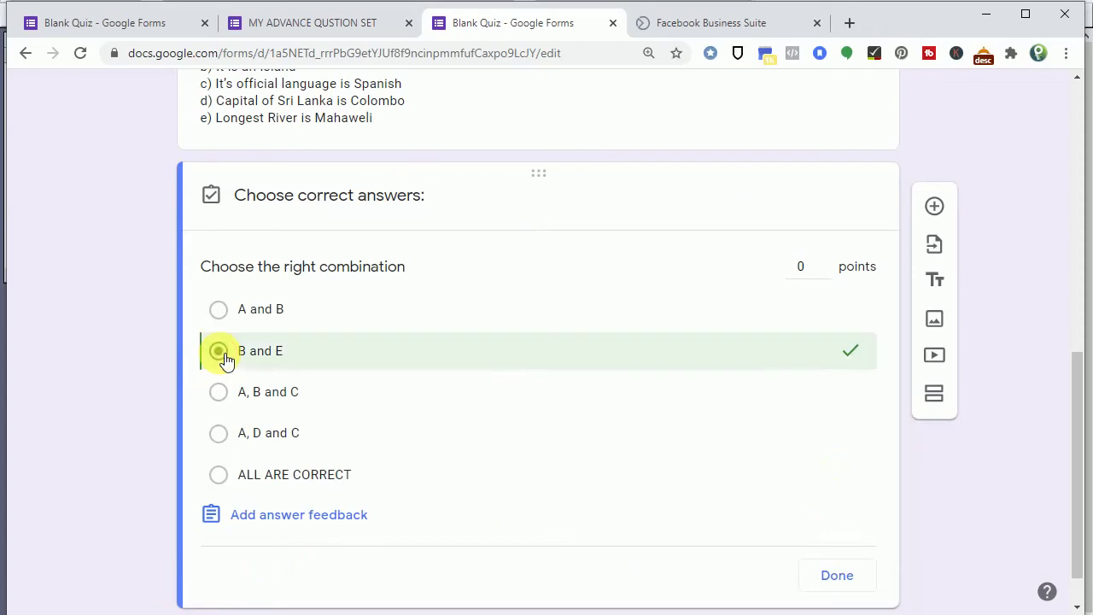
pyautogui.click(811, 269)
pyautogui.write('2')
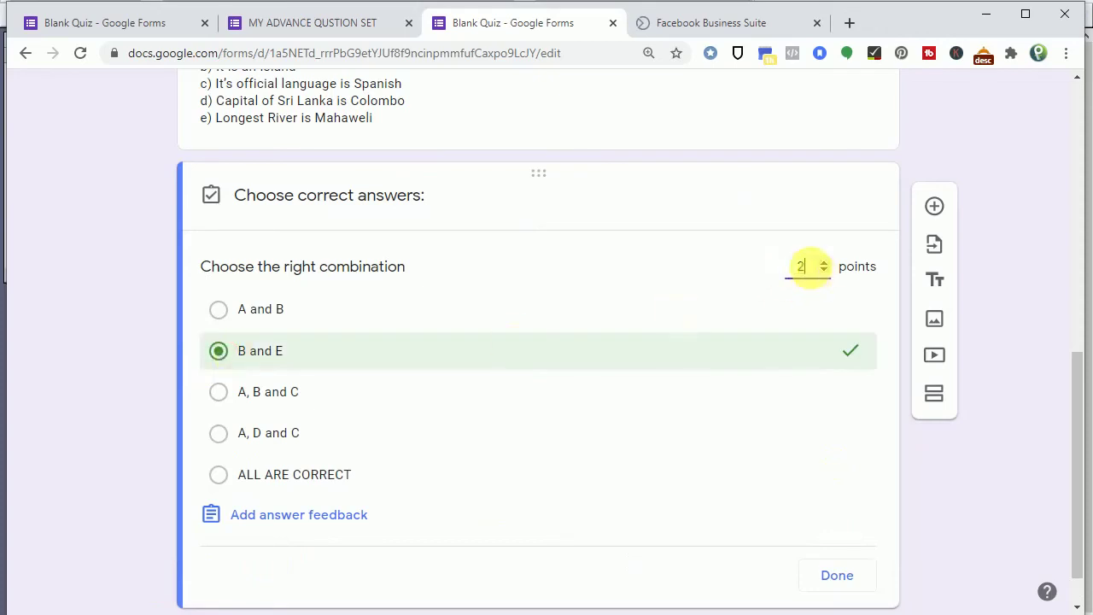
pyautogui.click(844, 570)
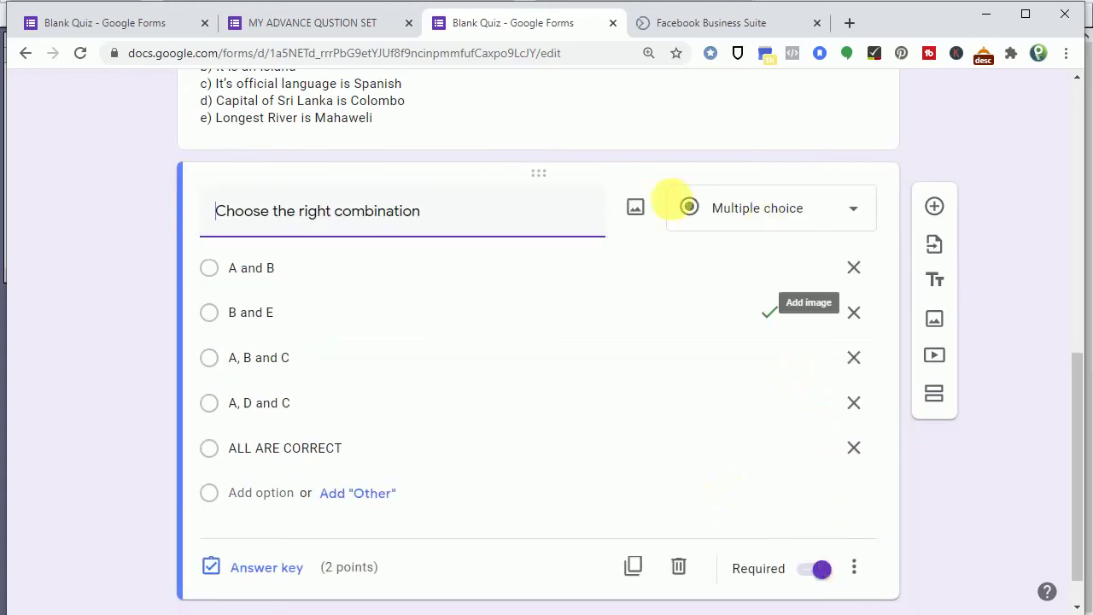
# Preview the quiz, fill the Name field with the sample text "ddjkfldsjflka" and continue to the second section
pyautogui.scroll(3, 696, 295)
pyautogui.scroll(5, 704, 303)
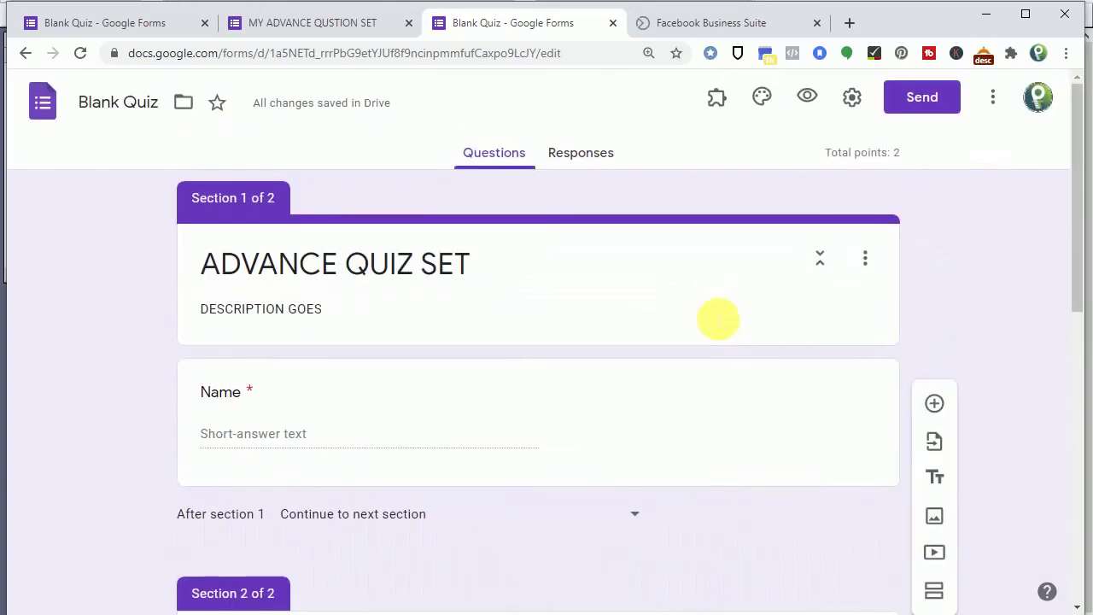
pyautogui.click(807, 97)
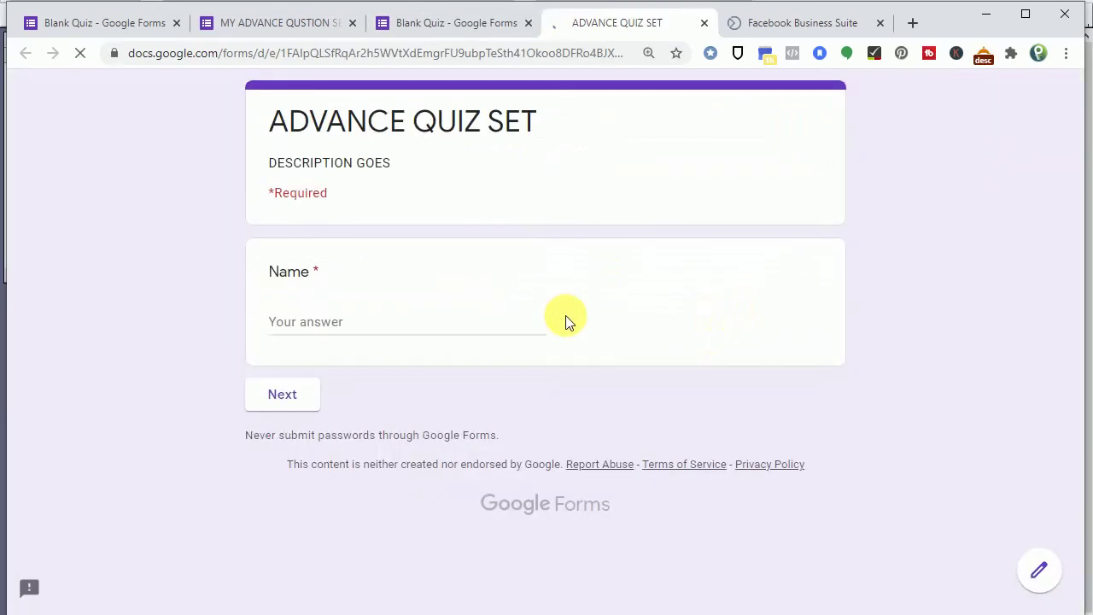
pyautogui.click(335, 329)
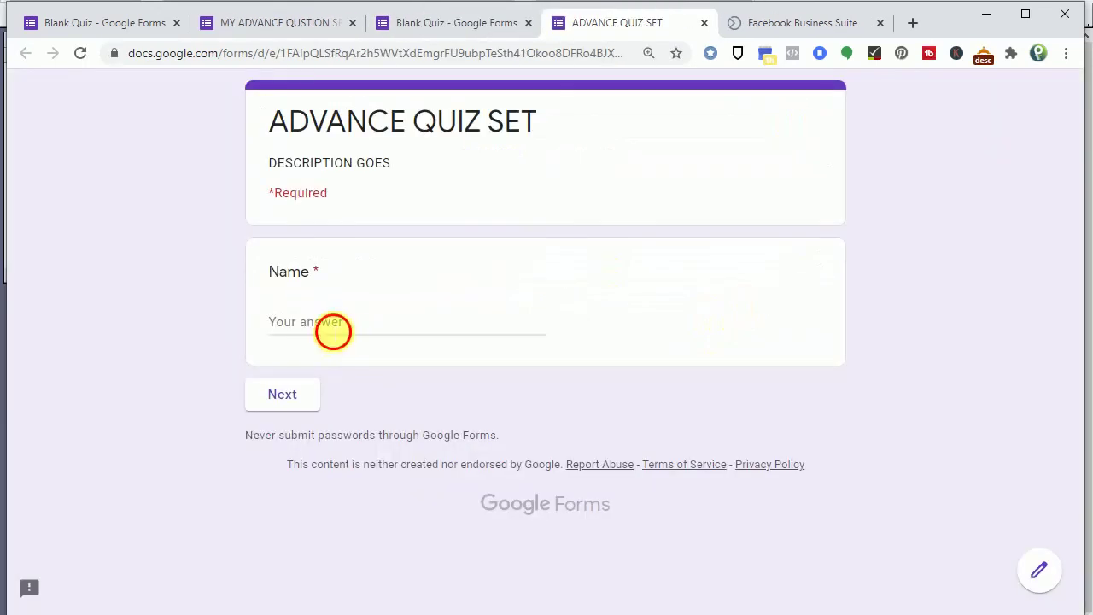
pyautogui.write('d')
pyautogui.press('BackSpace')
pyautogui.write('ddjkfldsjflka')
pyautogui.click(278, 394)
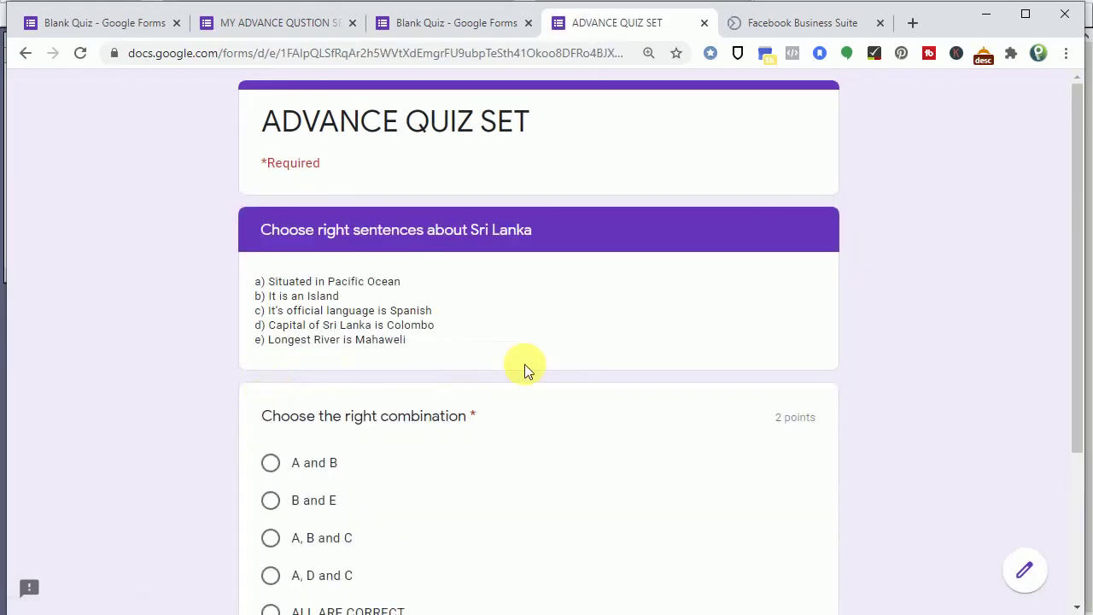
# Answer the combination question with "A, D and C" and submit the quiz response
pyautogui.scroll(-3, 524, 367)
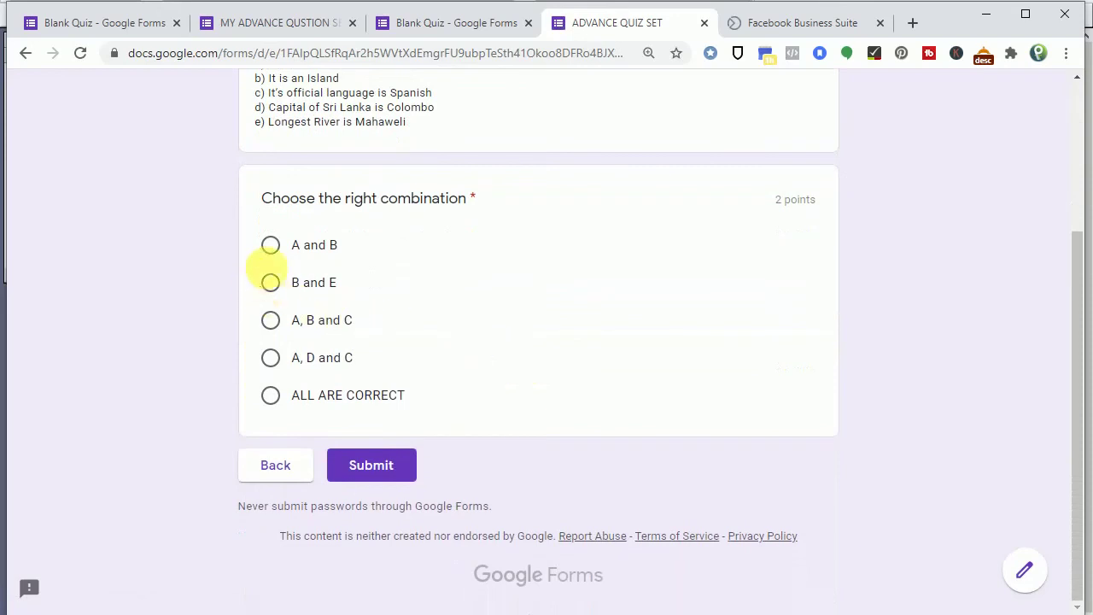
pyautogui.click(271, 285)
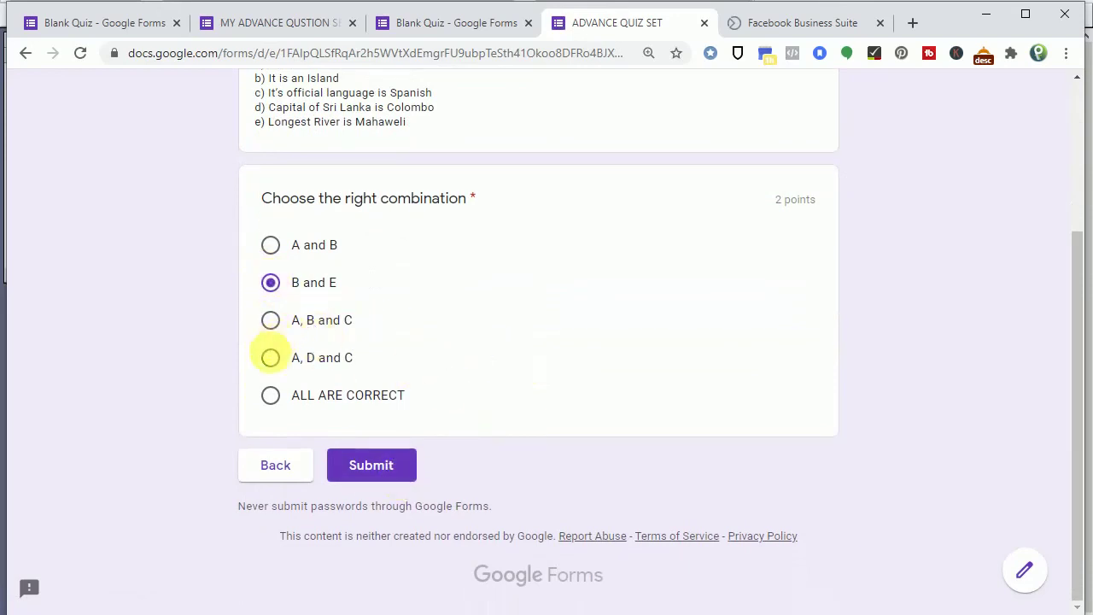
pyautogui.click(270, 358)
pyautogui.click(369, 459)
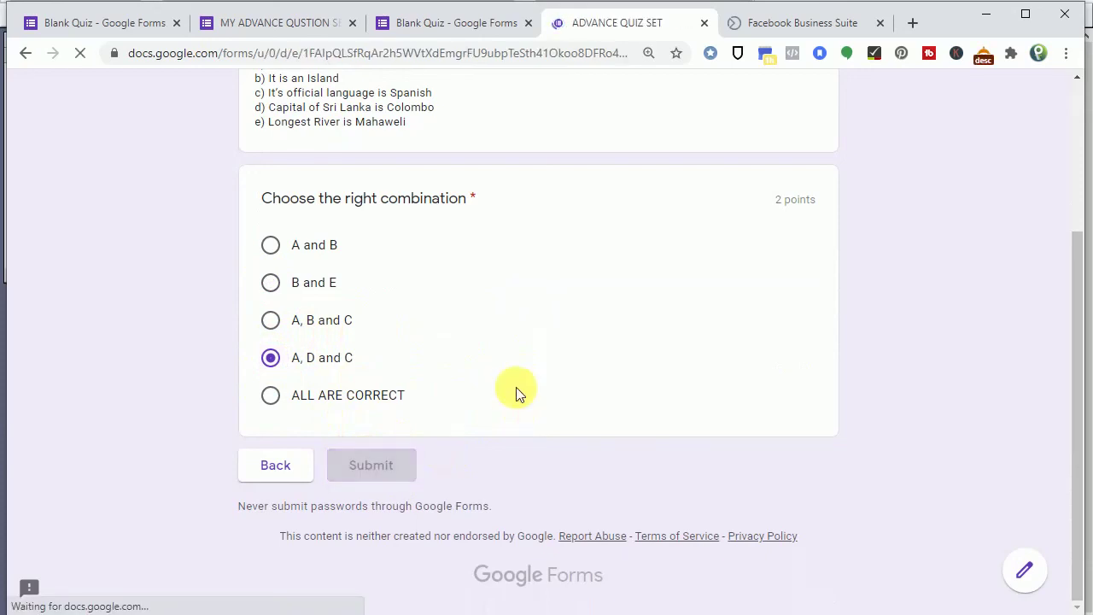
# Open the score of the submitted response and examine the marking and correct answer of the combination question
pyautogui.click(350, 226)
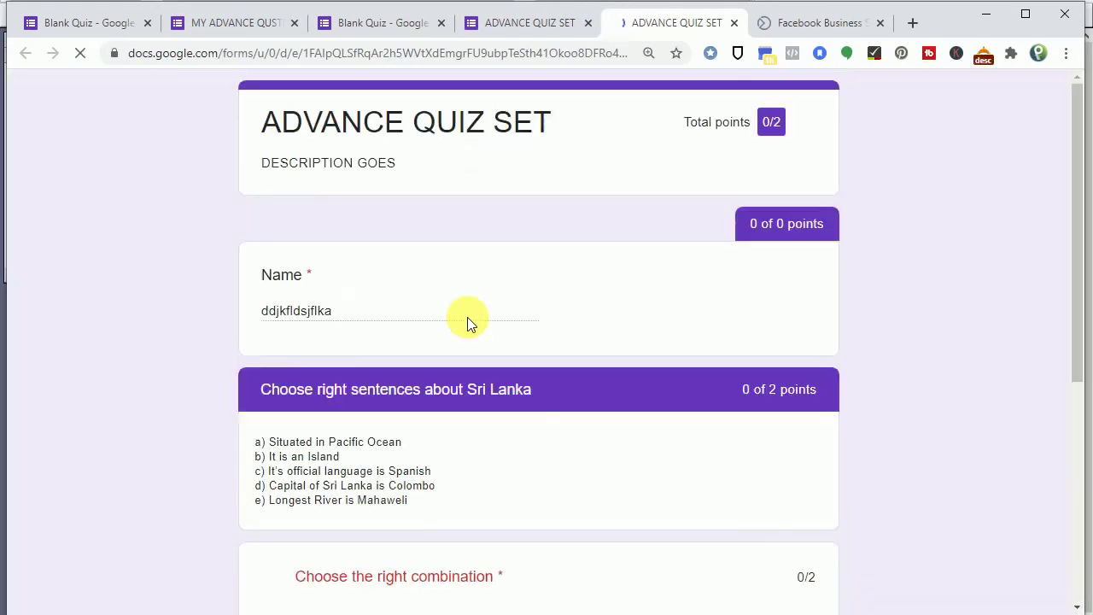
pyautogui.scroll(-2, 500, 432)
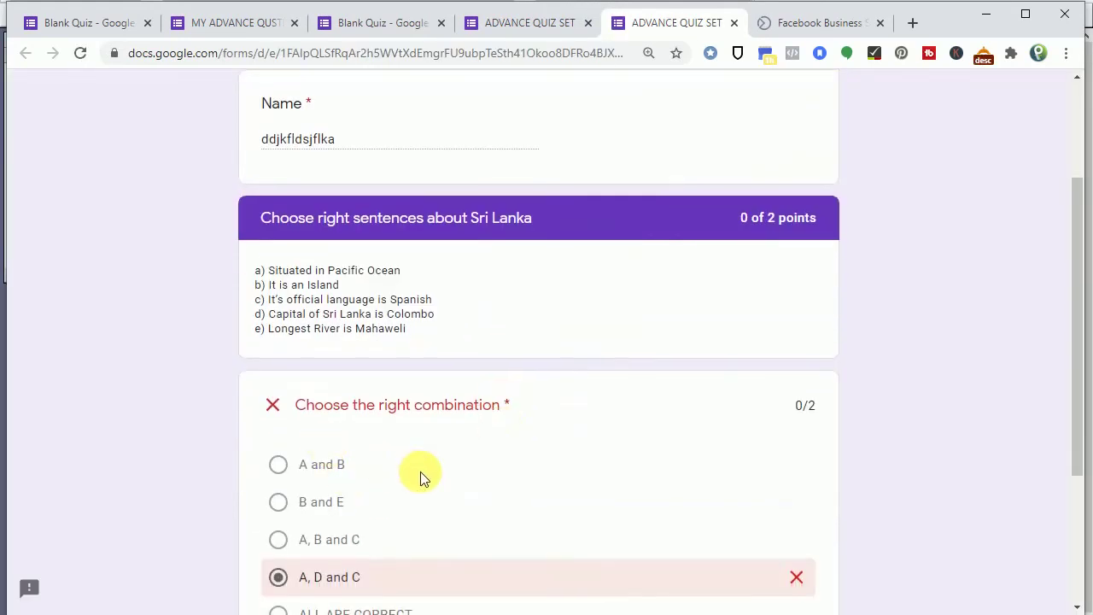
pyautogui.scroll(-2, 419, 476)
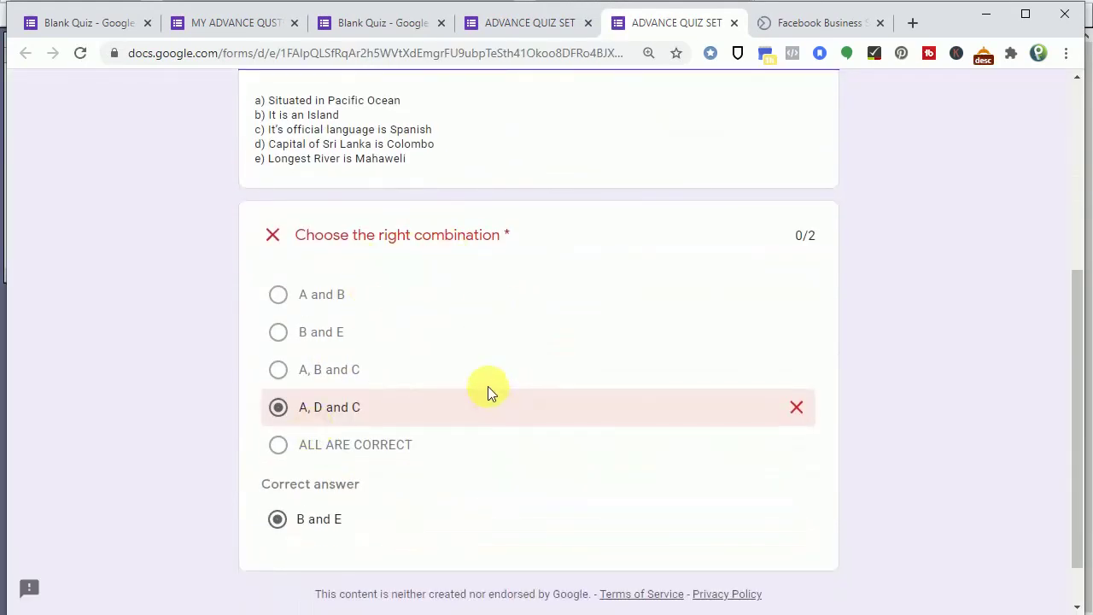
pyautogui.scroll(2, 489, 391)
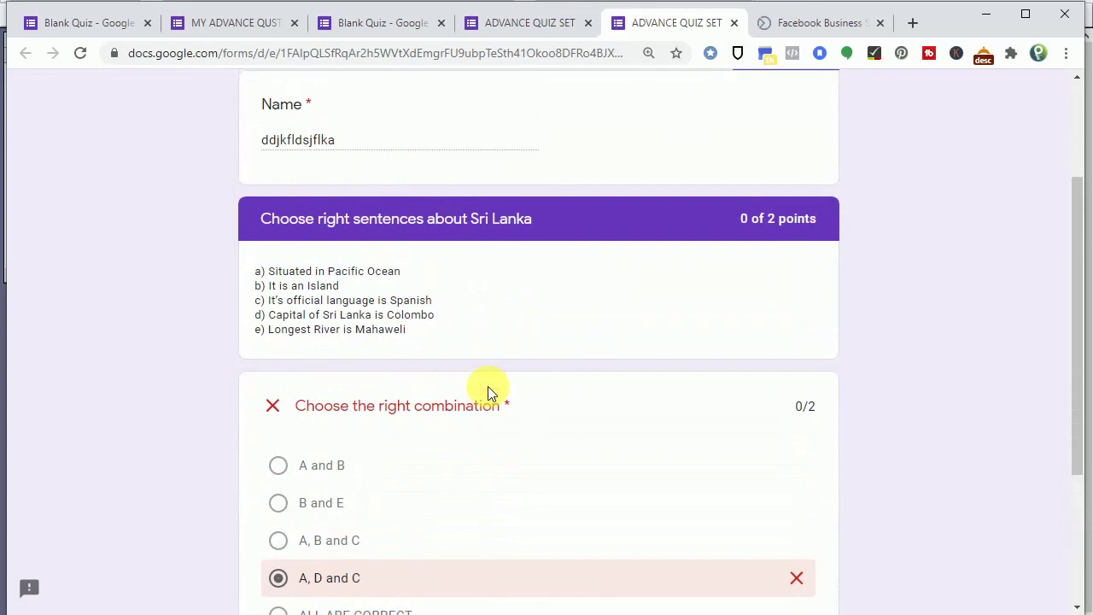